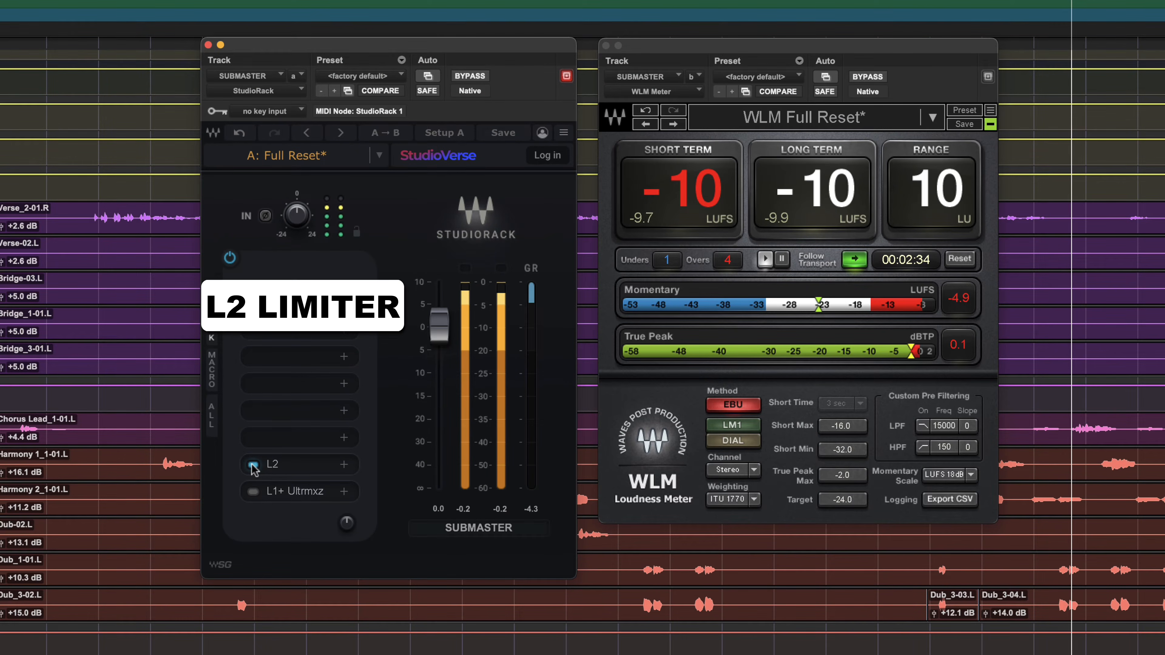
- Switch the active limiter in the SUBMASTER rack from L2 to L1+ Ultramaximizer
{"action": "left_click", "coordinate": [252, 466]}
{"action": "left_click", "coordinate": [253, 492]}
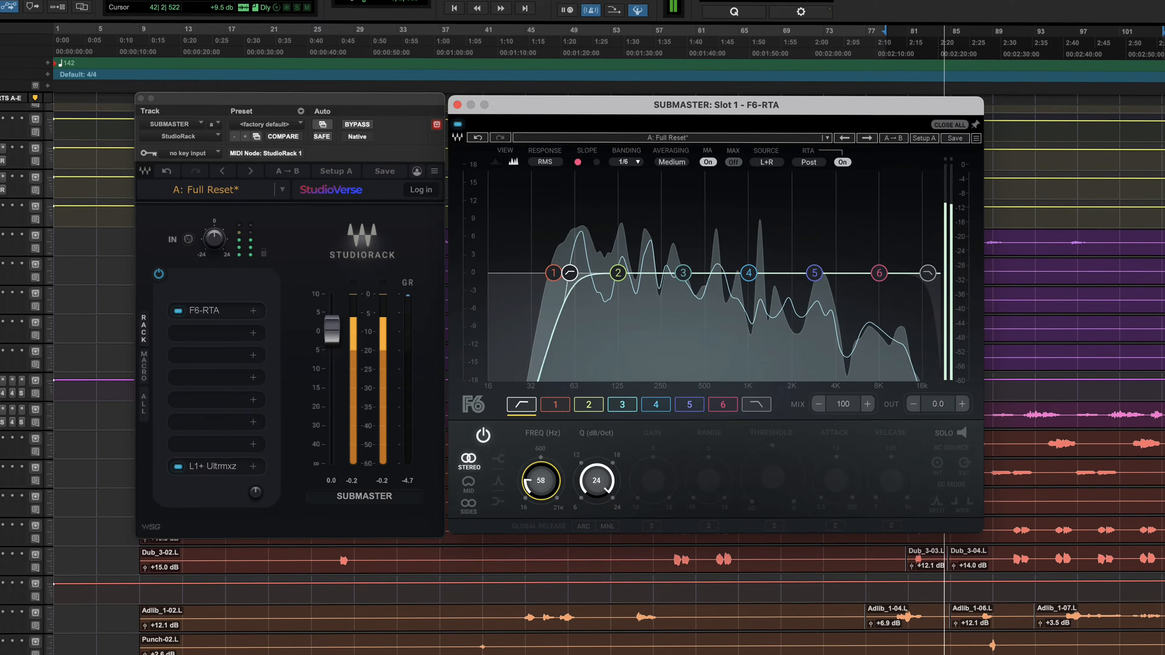
- Lower the F6-RTA high-pass cutoff and set band 1's threshold to -26.8, range to -7.6, attack to 32.6 and Q to 1.2
{"action": "left_click_drag", "start_coordinate": [574, 209], "coordinate": [503, 233]}
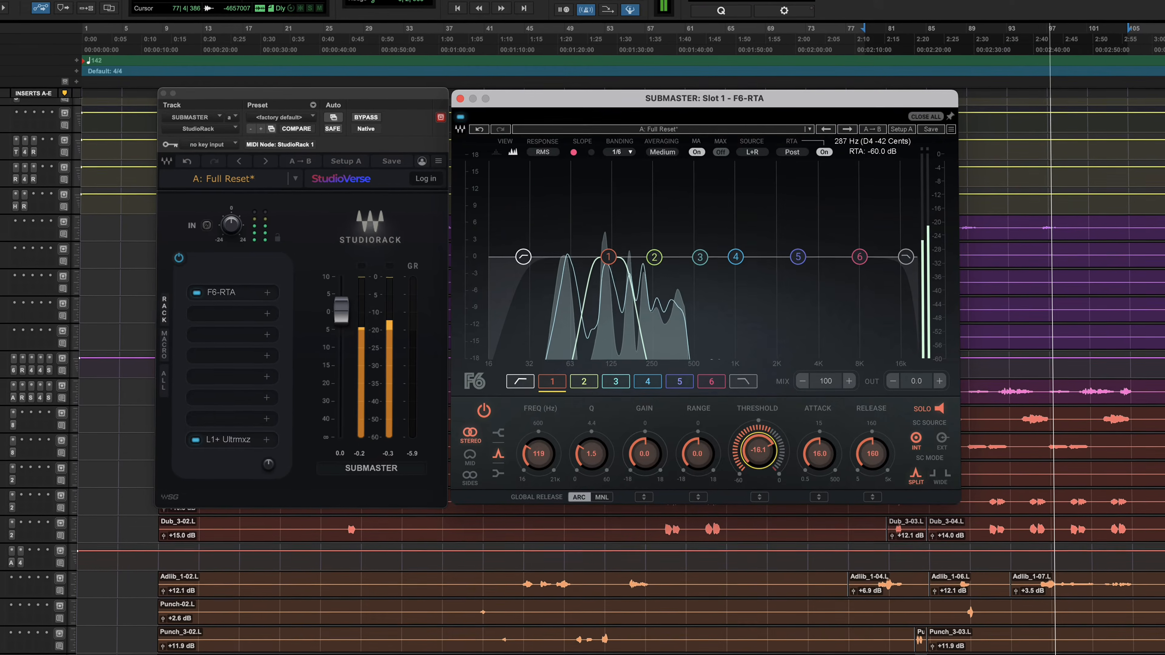
{"action": "left_click_drag", "start_coordinate": [758, 451], "coordinate": [759, 472]}
{"action": "mouse_move", "coordinate": [697, 454]}
{"action": "left_mouse_down"}
{"action": "mouse_move", "coordinate": [697, 475]}
{"action": "mouse_move", "coordinate": [691, 462]}
{"action": "left_mouse_up"}
{"action": "left_click_drag", "start_coordinate": [825, 457], "coordinate": [832, 455]}
{"action": "left_click", "coordinate": [978, 407]}
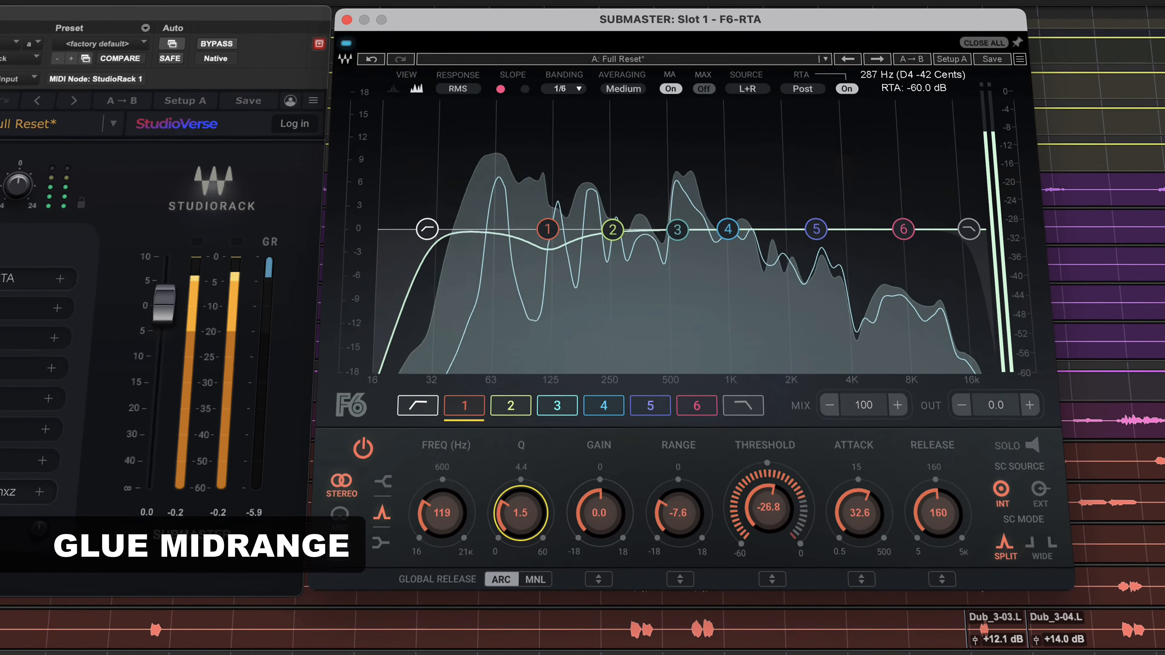
{"action": "left_click_drag", "start_coordinate": [520, 513], "coordinate": [520, 520]}
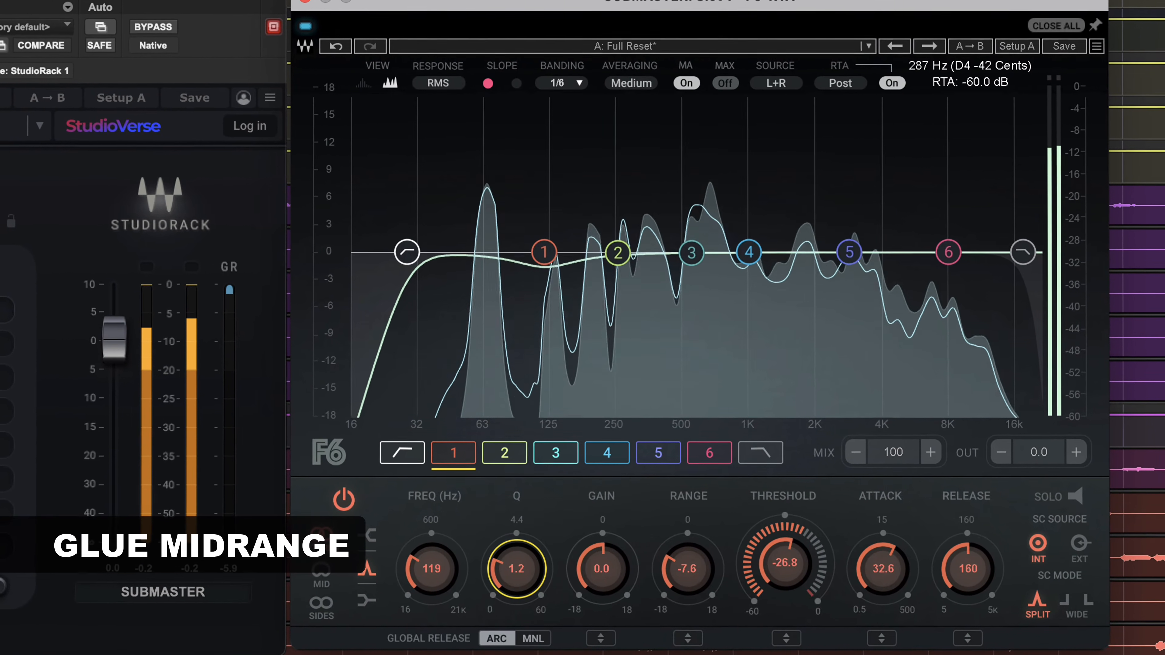
- Move F6-RTA band 2 to 284 Hz, lower its threshold and turn off its solo
{"action": "mouse_move", "coordinate": [618, 253]}
{"action": "left_mouse_down"}
{"action": "mouse_move", "coordinate": [596, 252]}
{"action": "mouse_move", "coordinate": [642, 252]}
{"action": "mouse_move", "coordinate": [627, 253]}
{"action": "left_mouse_up"}
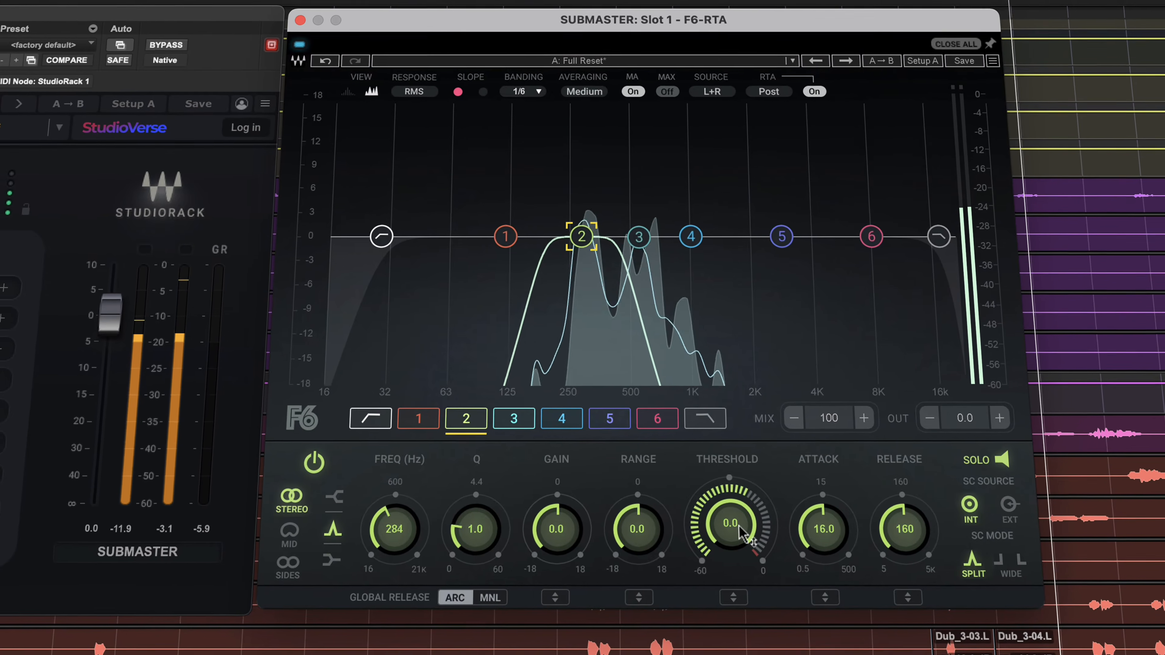
{"action": "left_click_drag", "start_coordinate": [765, 551], "coordinate": [765, 591]}
{"action": "left_click", "coordinate": [961, 444]}
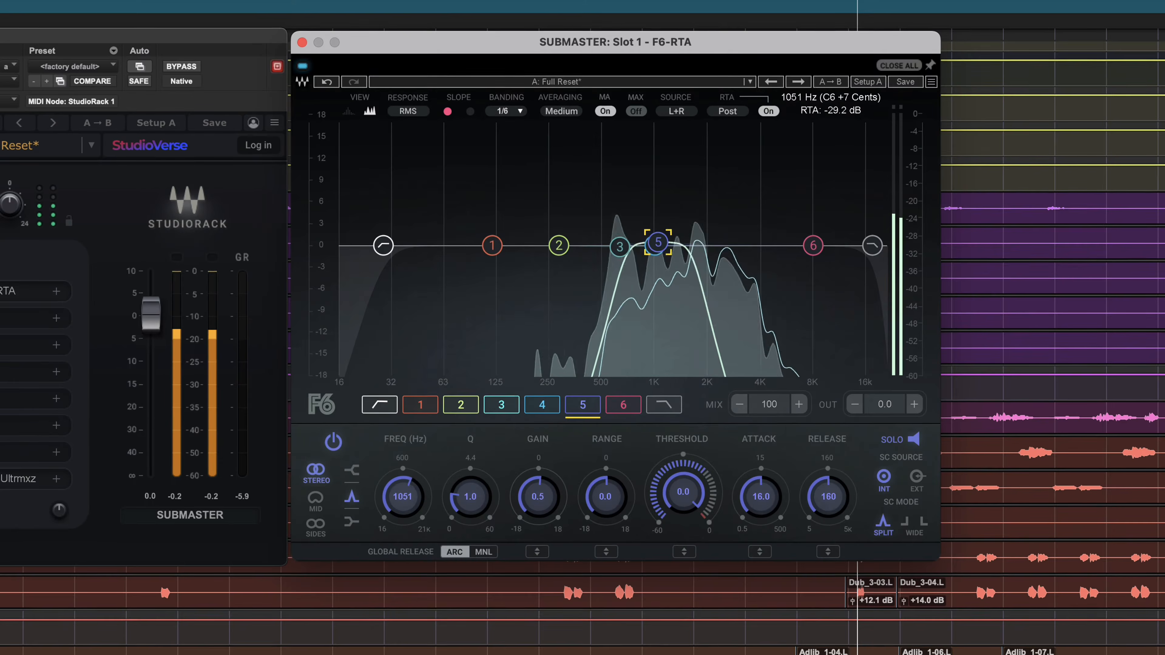
- Place F6-RTA band 5 at about 1857 Hz and adjust its attack
{"action": "left_click_drag", "start_coordinate": [700, 238], "coordinate": [701, 238]}
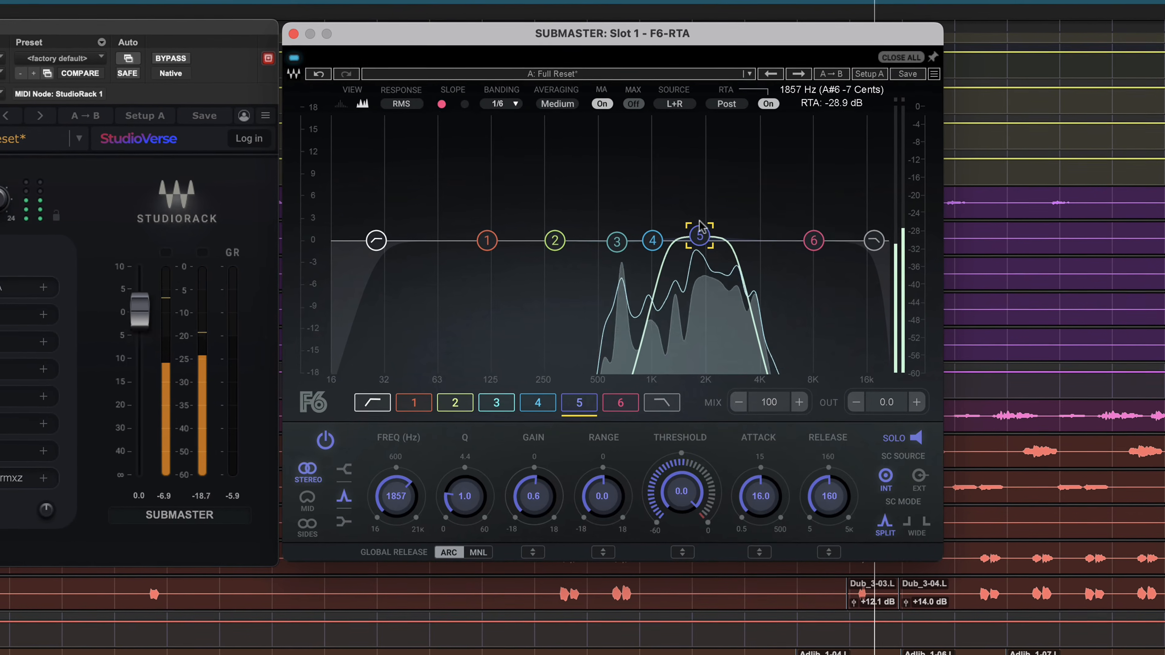
{"action": "left_click_drag", "start_coordinate": [757, 505], "coordinate": [757, 519]}
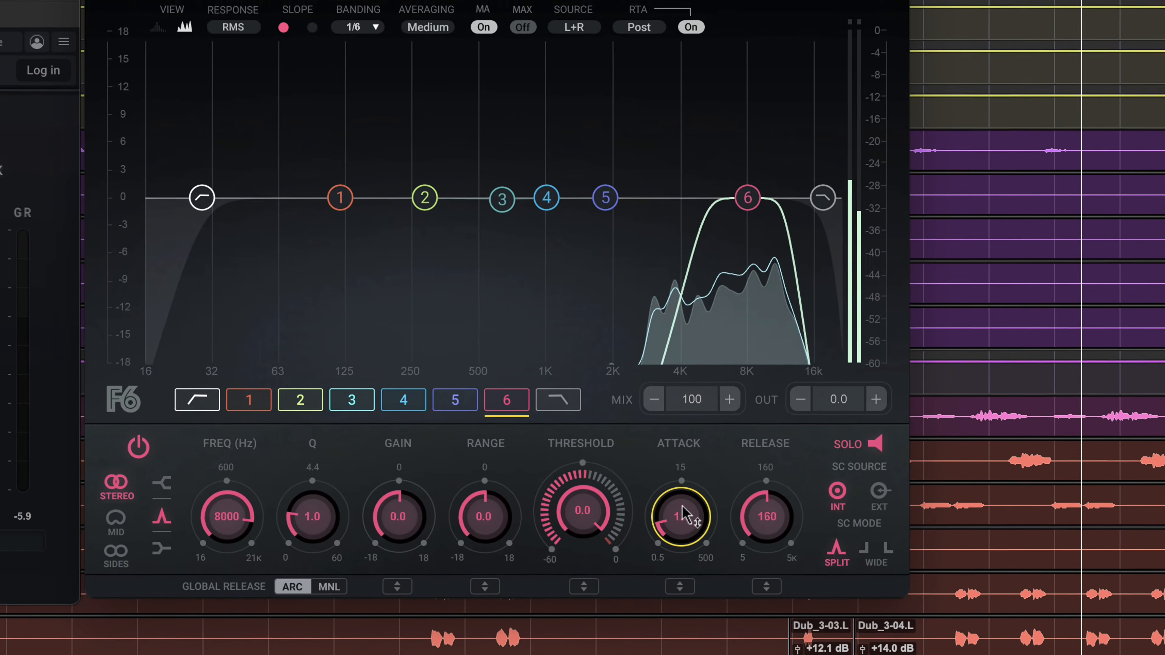
- Unsolo F6-RTA band 6, set its threshold to about -25.7 and range to -7.2, and toggle the plug-in to compare the sound
{"action": "left_click", "coordinate": [867, 444]}
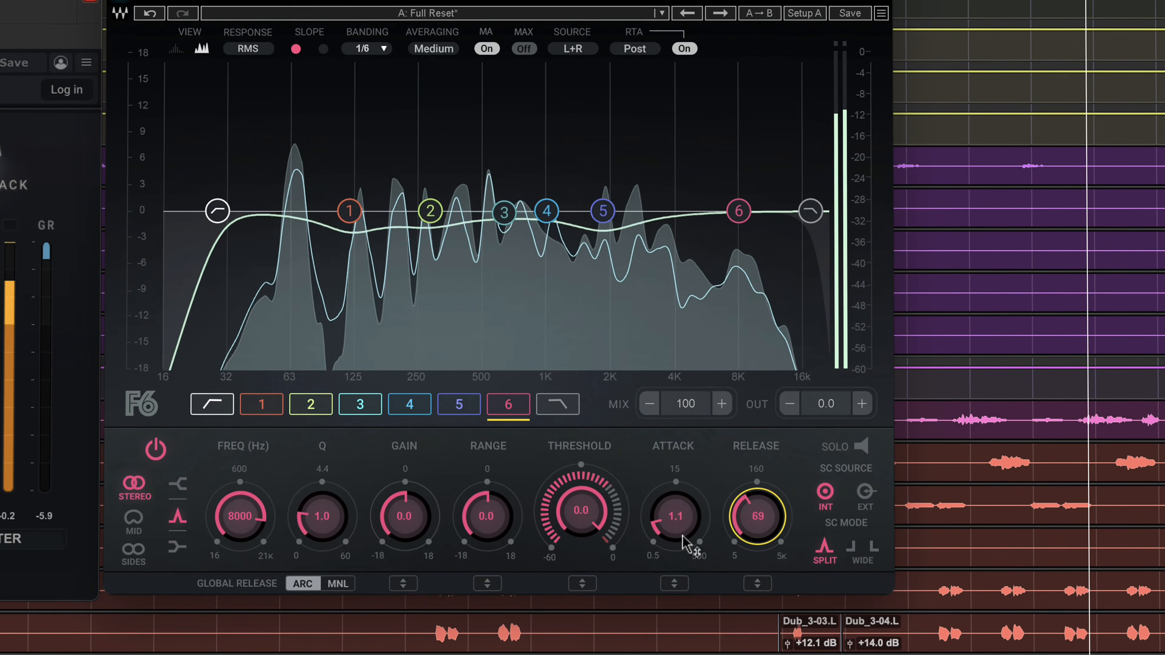
{"action": "left_click_drag", "start_coordinate": [587, 515], "coordinate": [587, 550]}
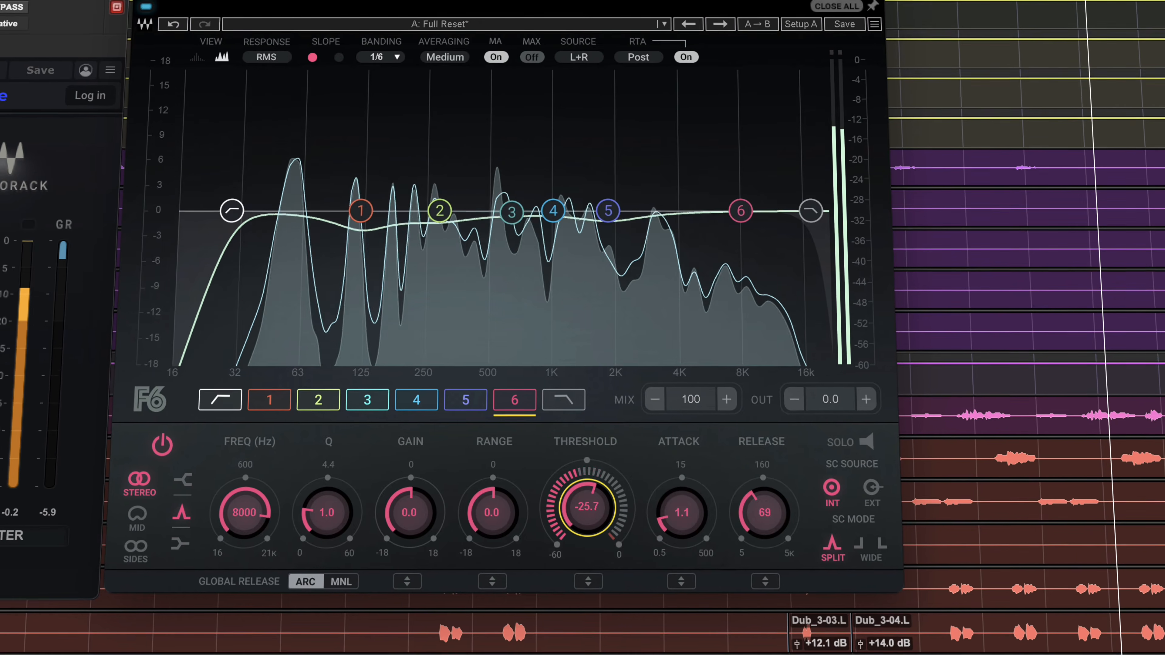
{"action": "mouse_move", "coordinate": [488, 517]}
{"action": "left_mouse_down"}
{"action": "mouse_move", "coordinate": [488, 533]}
{"action": "mouse_move", "coordinate": [496, 519]}
{"action": "left_mouse_up"}
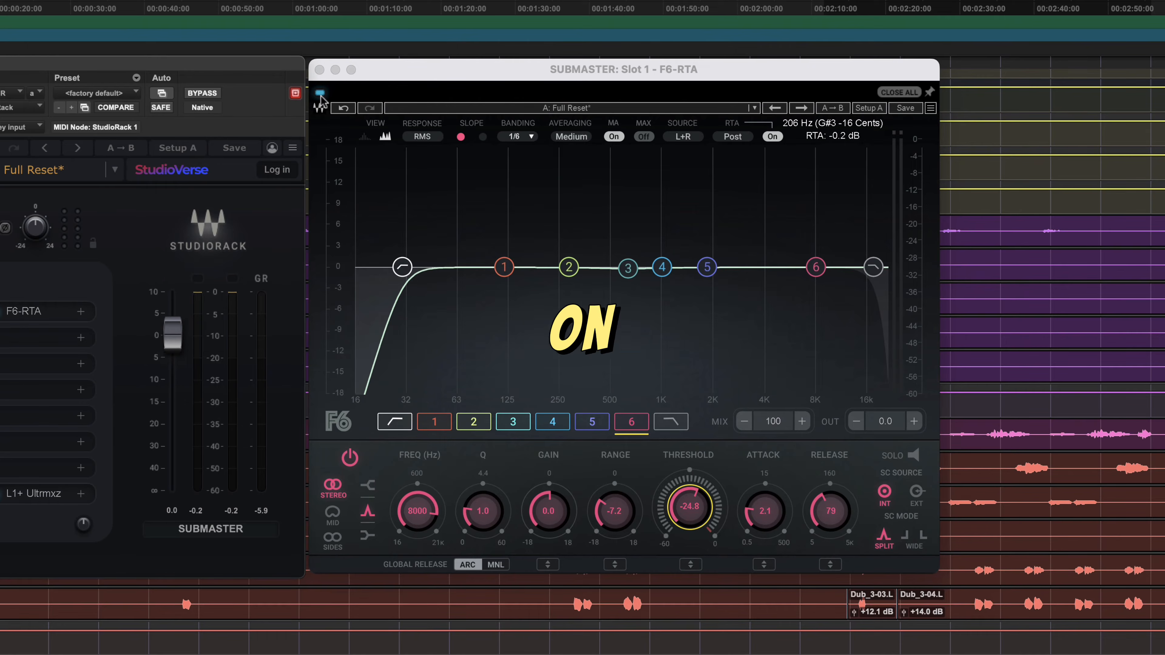
{"action": "left_click", "coordinate": [320, 97]}
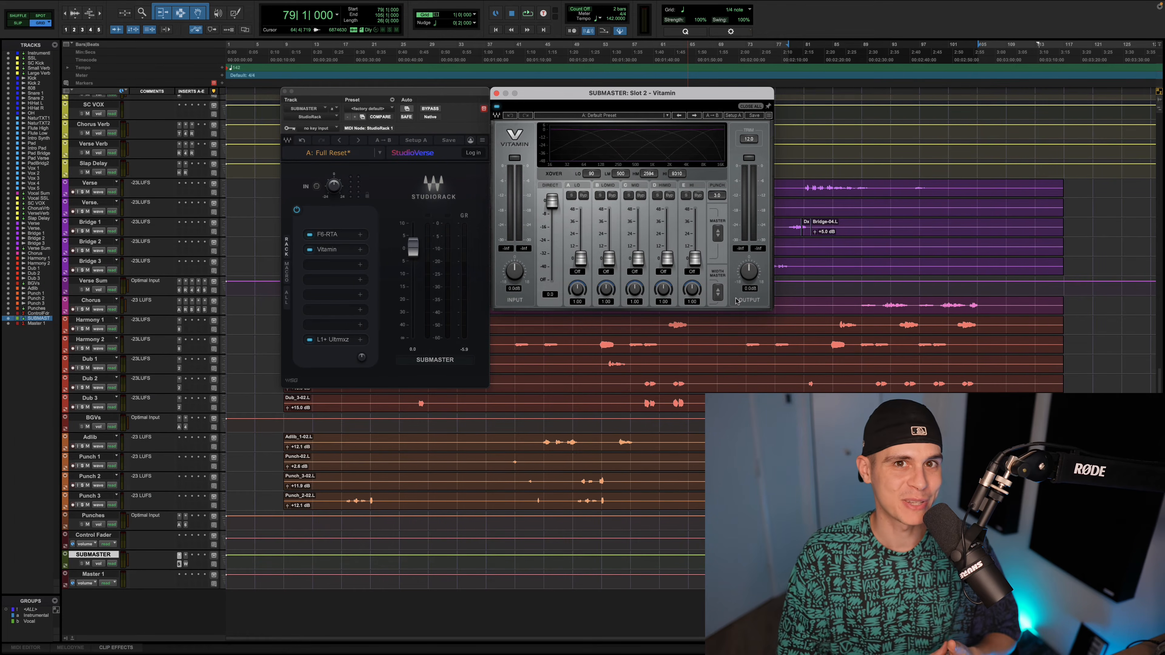
- Raise Vitamin's mid band to 4.1, high-mid to about 4.7 and high to about 5.4, and adjust the crossover frequencies
{"action": "left_click_drag", "start_coordinate": [695, 252], "coordinate": [695, 248]}
{"action": "left_click_drag", "start_coordinate": [703, 289], "coordinate": [703, 295]}
{"action": "left_click_drag", "start_coordinate": [722, 391], "coordinate": [722, 392]}
{"action": "left_click", "coordinate": [705, 277]}
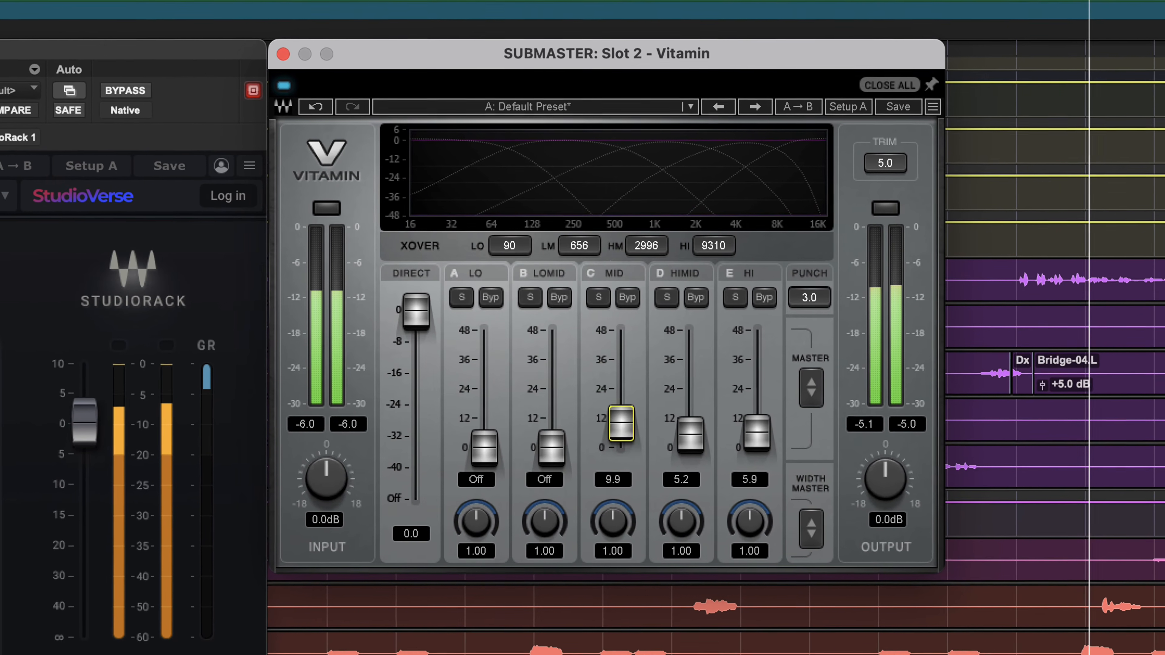
{"action": "mouse_move", "coordinate": [621, 423]}
{"action": "left_mouse_down"}
{"action": "mouse_move", "coordinate": [621, 435]}
{"action": "mouse_move", "coordinate": [614, 426]}
{"action": "left_mouse_up"}
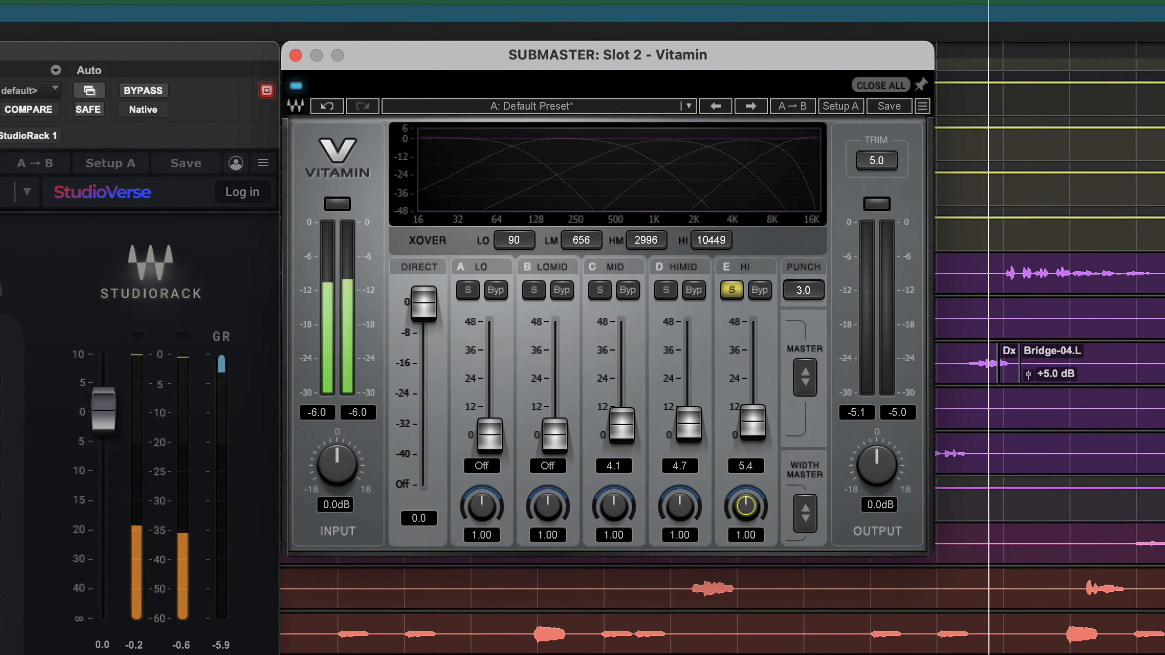
- Set Vitamin's stereo width to 1.22 on the high-mid band and 1.21 on the high band, and adjust the mid band's width
{"action": "left_click_drag", "start_coordinate": [692, 291], "coordinate": [692, 286]}
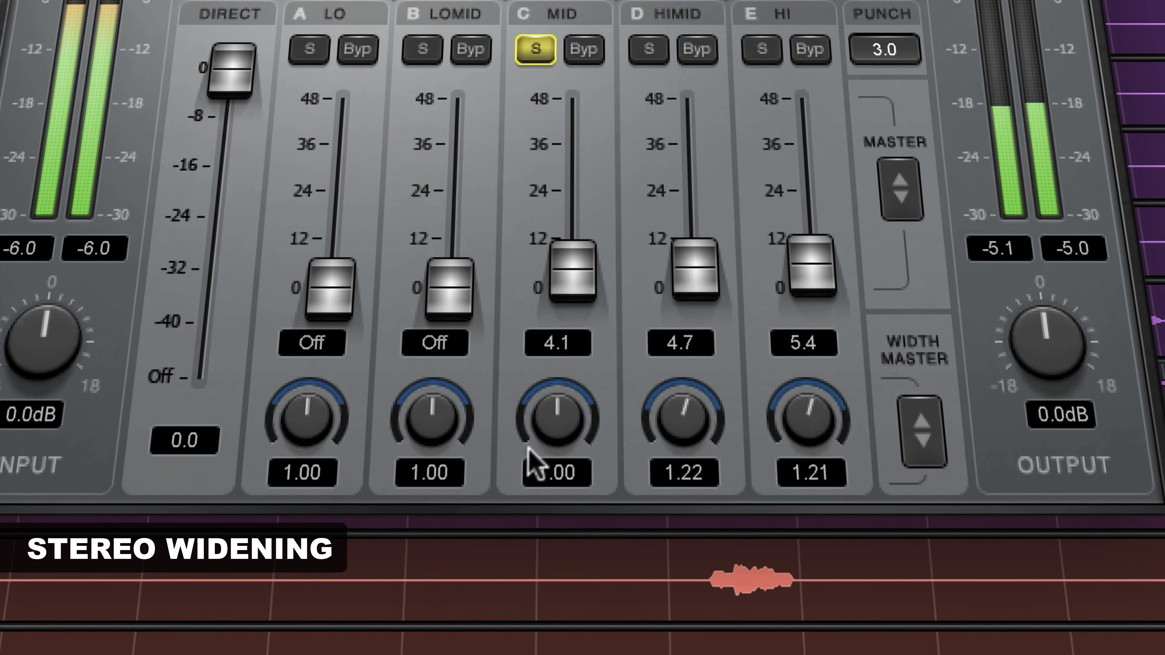
{"action": "left_click_drag", "start_coordinate": [533, 463], "coordinate": [575, 429]}
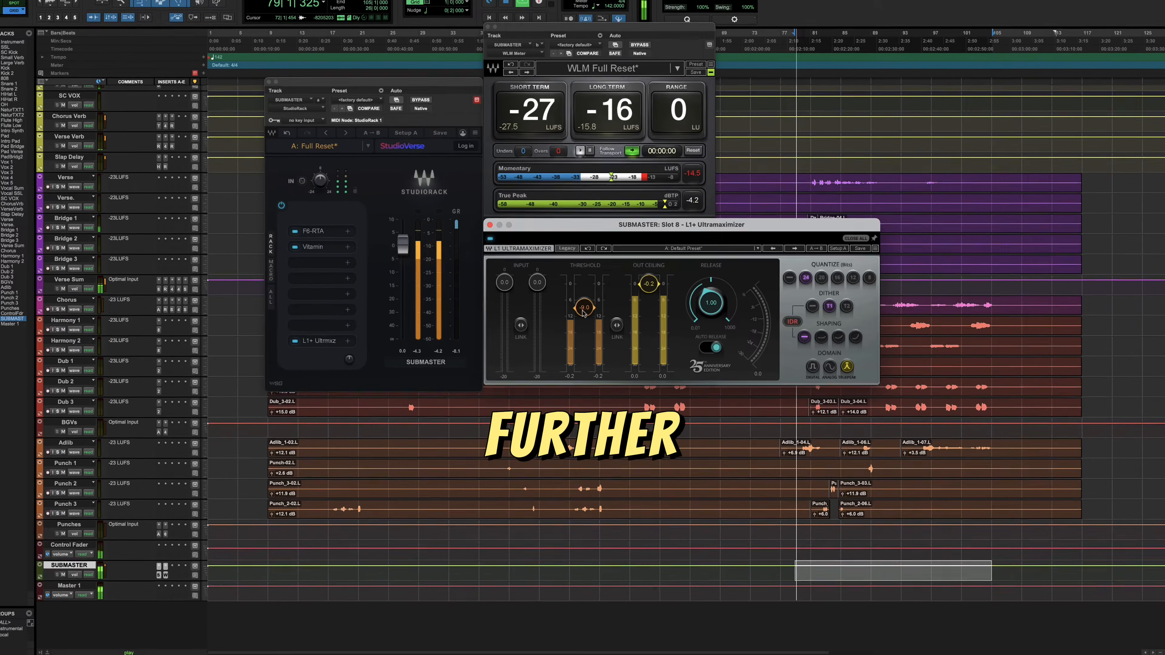
- Lower the L1+ Ultramaximizer threshold to -11.7
{"action": "left_click_drag", "start_coordinate": [584, 313], "coordinate": [583, 332]}
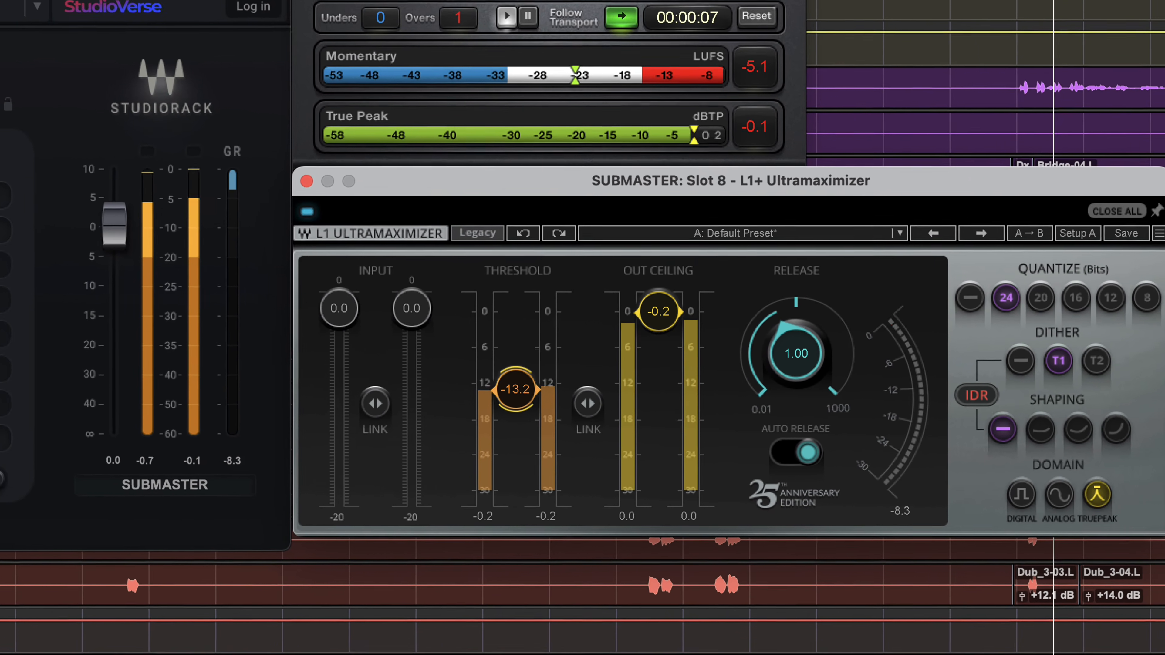
{"action": "left_click_drag", "start_coordinate": [515, 389], "coordinate": [515, 385]}
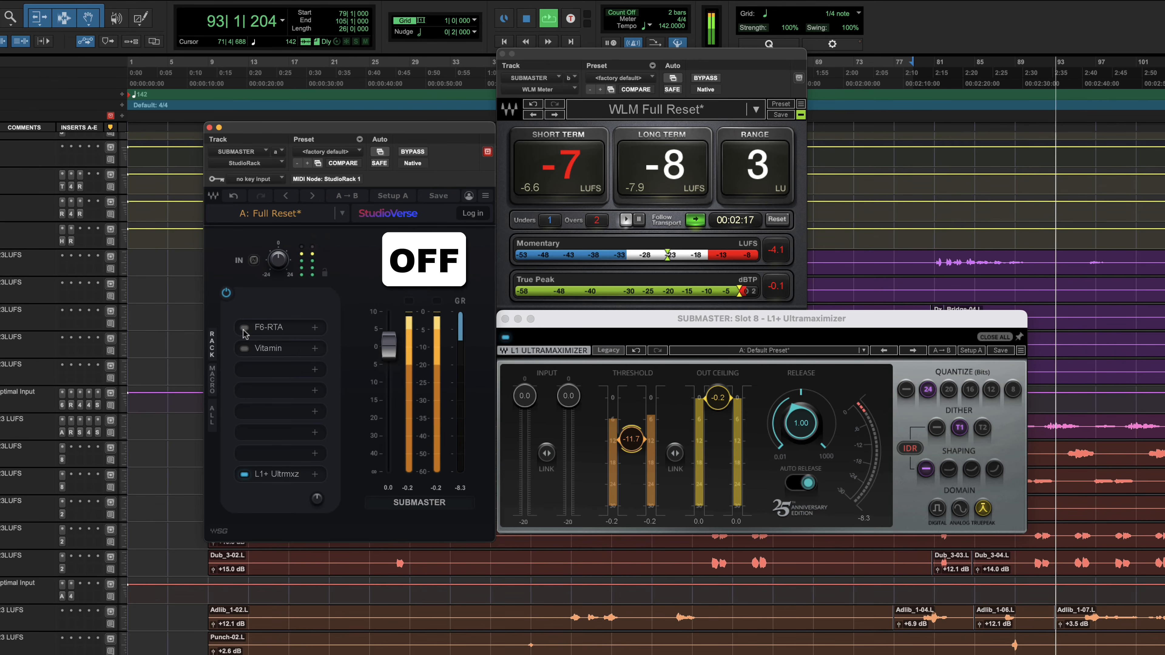
- Compare the playing mix with F6-RTA and Vitamin switched on and off, leave both on, and stop playback
{"action": "left_click", "coordinate": [244, 327]}
{"action": "left_click", "coordinate": [244, 349]}
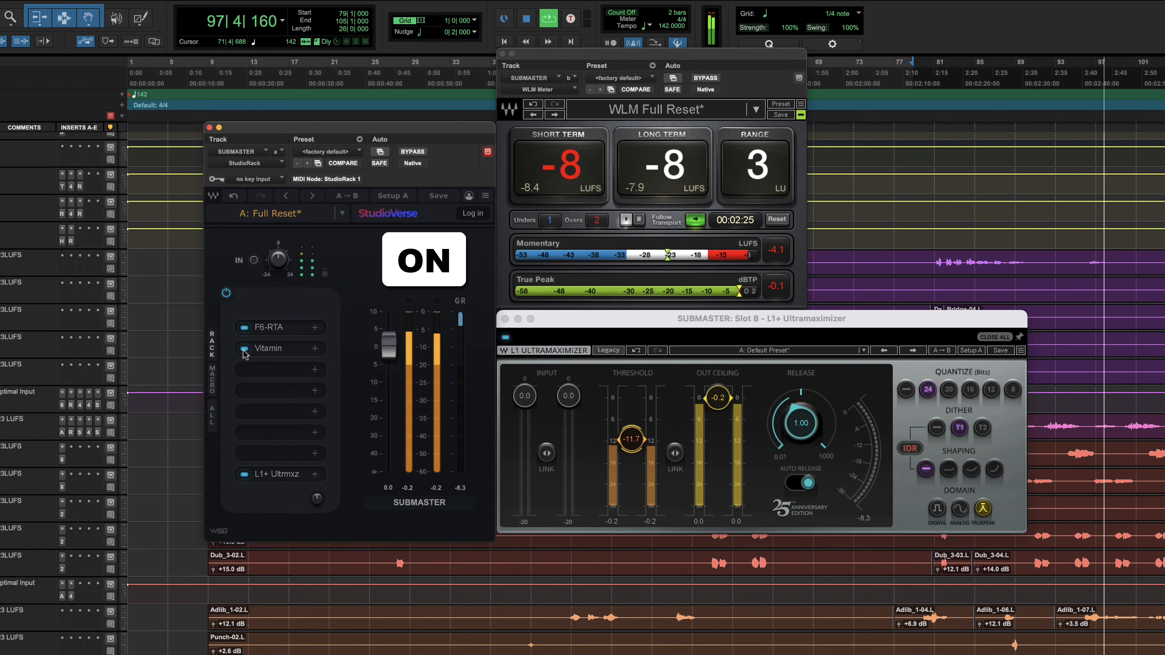
{"action": "left_click", "coordinate": [243, 349]}
{"action": "left_click", "coordinate": [244, 328]}
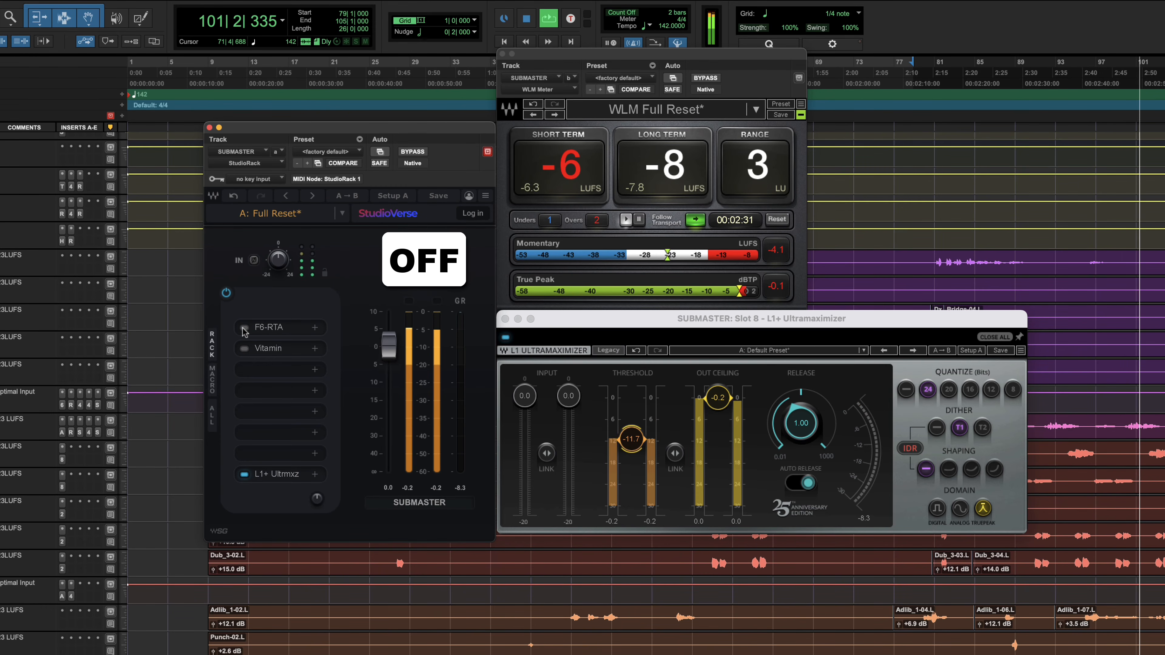
{"action": "left_click", "coordinate": [244, 328]}
{"action": "left_click", "coordinate": [244, 349]}
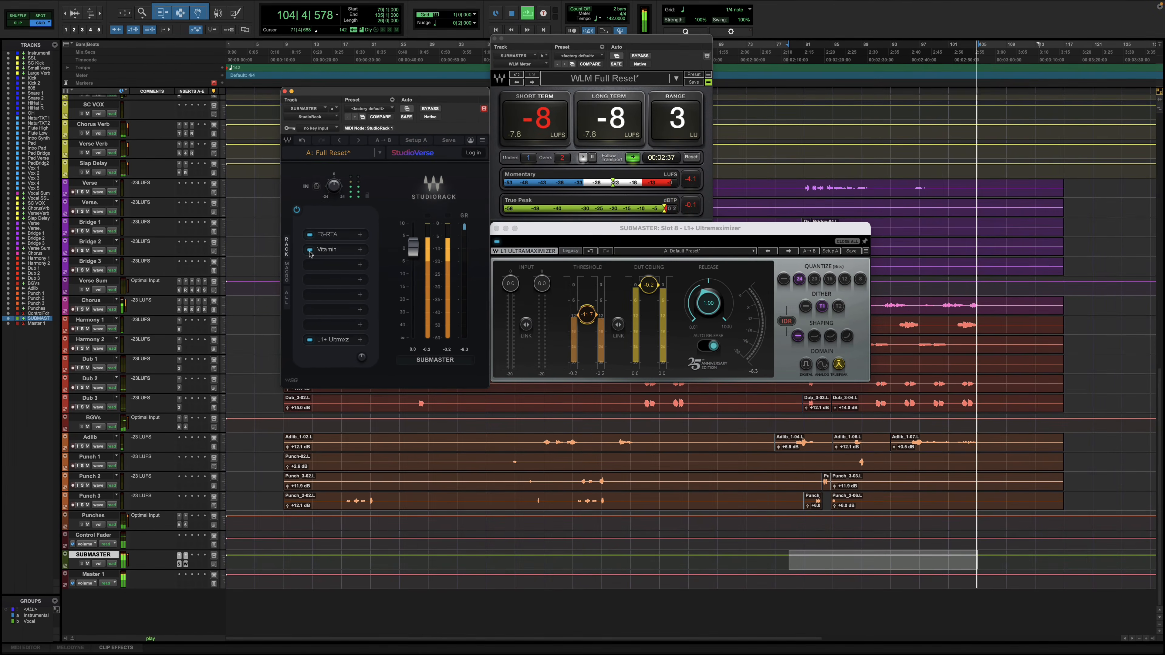
{"action": "key", "text": "space"}
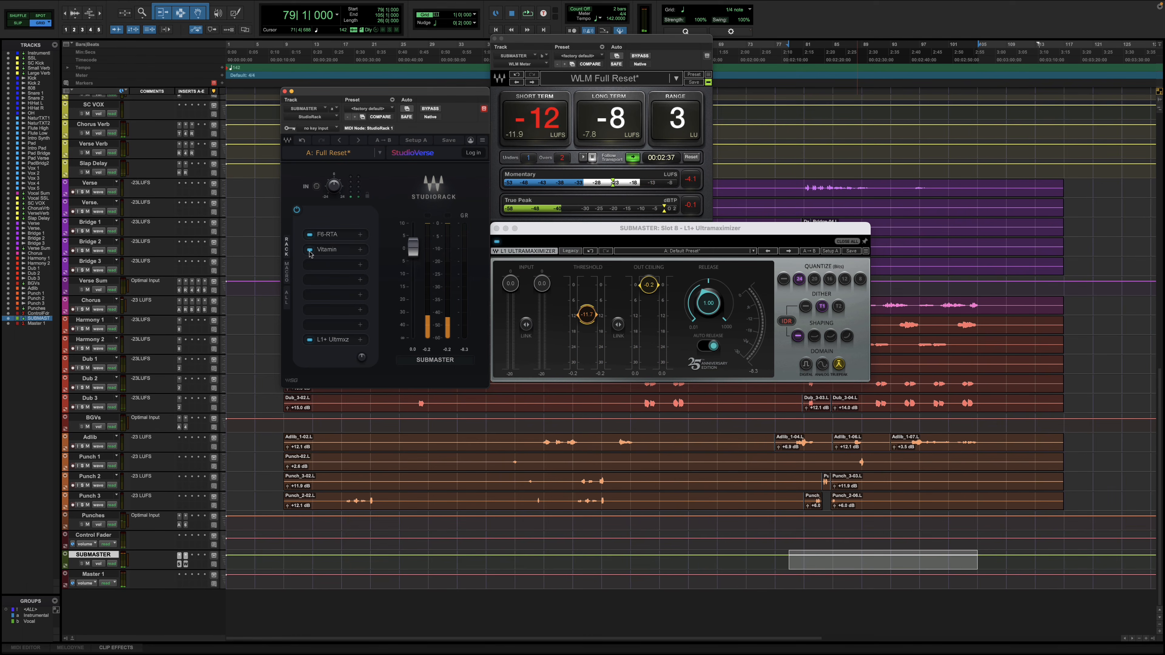